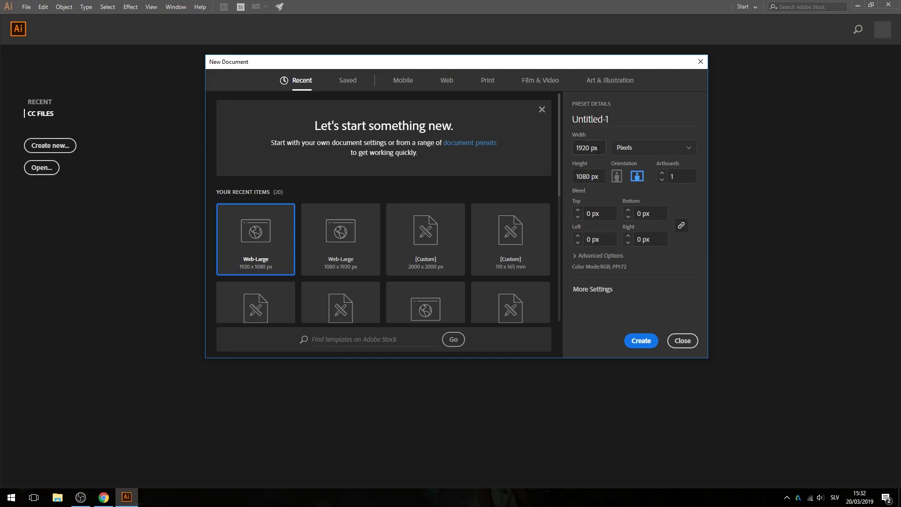
Create a blank Illustrator document from the Web-Large 1920 × 1080 px preset.
{"action": "left_click", "coordinate": [603, 148]}
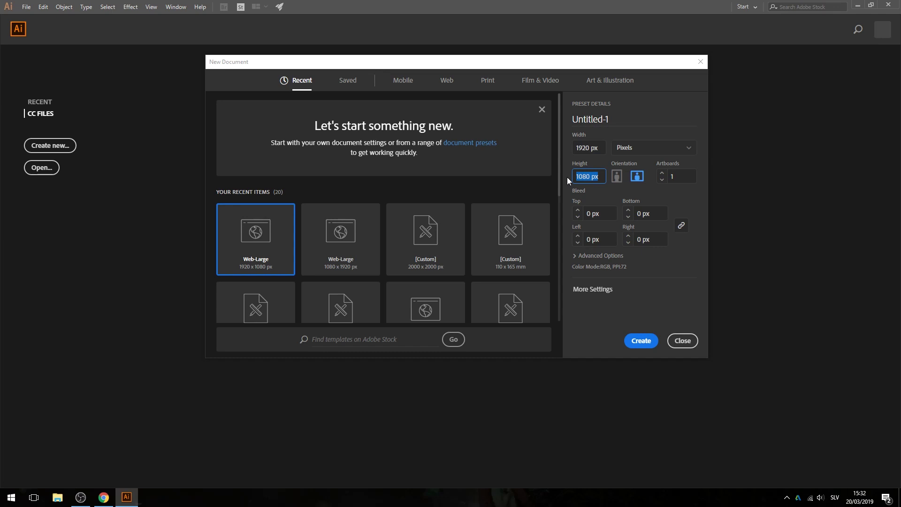
{"action": "left_click", "coordinate": [449, 87]}
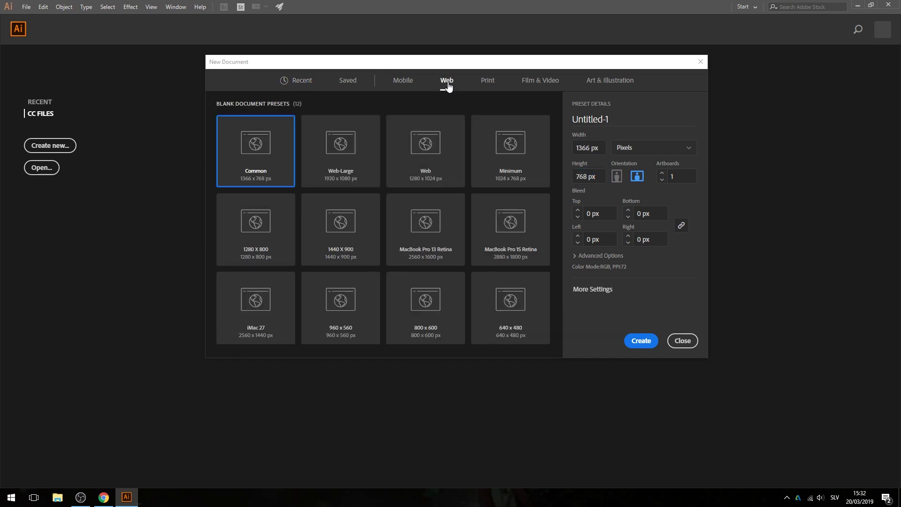
{"action": "left_click", "coordinate": [342, 151]}
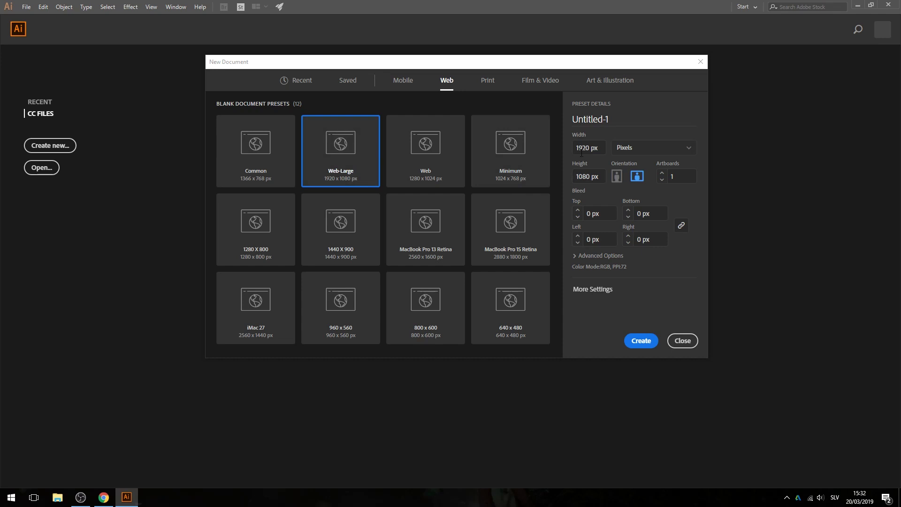
{"action": "left_click", "coordinate": [641, 341]}
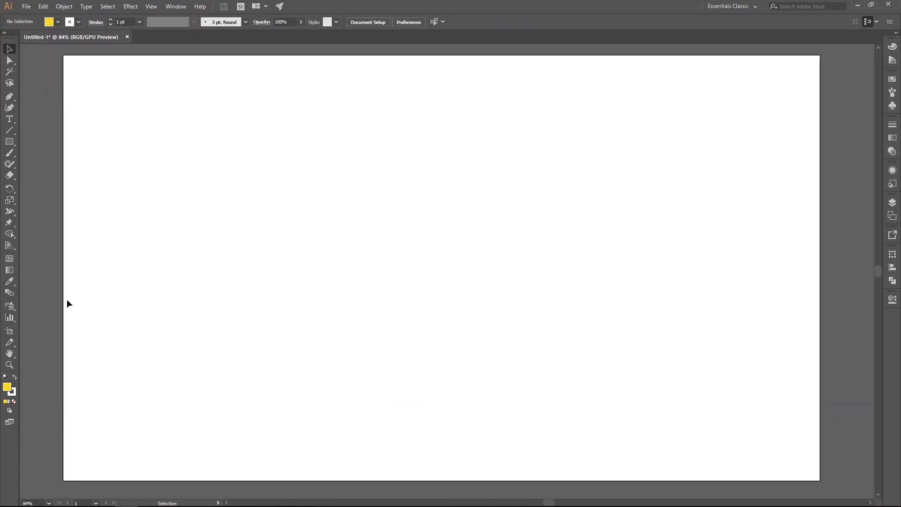
Add a yellow bar above the ground, then draw a grass strip on a new layer above Layer 1.
{"action": "left_click", "coordinate": [66, 299]}
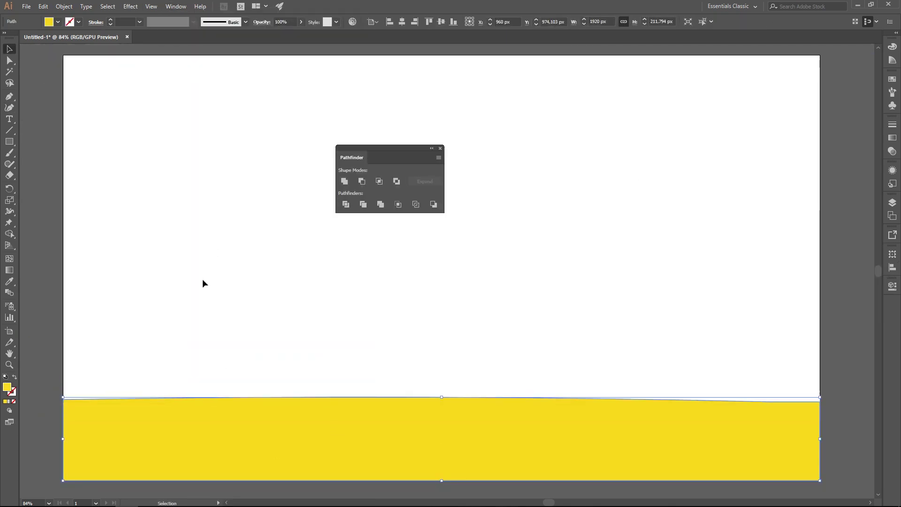
{"action": "key", "text": "F7"}
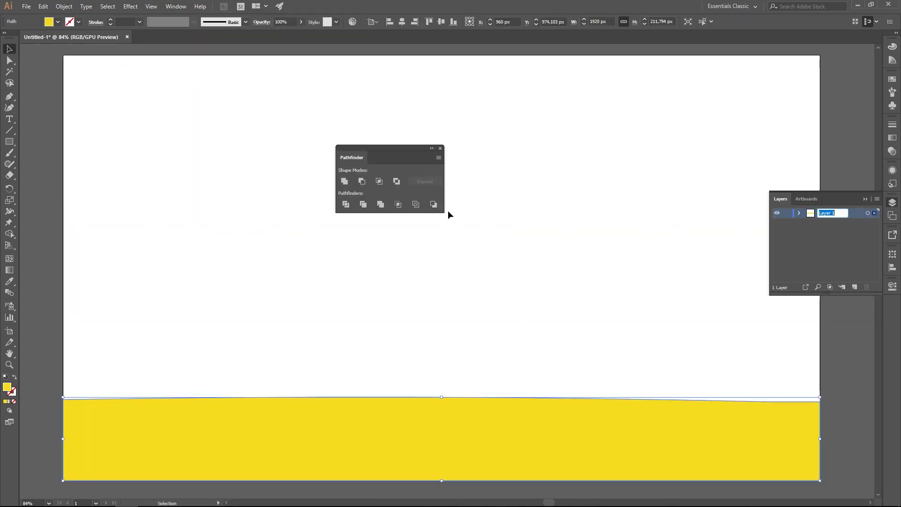
{"action": "left_click", "coordinate": [838, 242]}
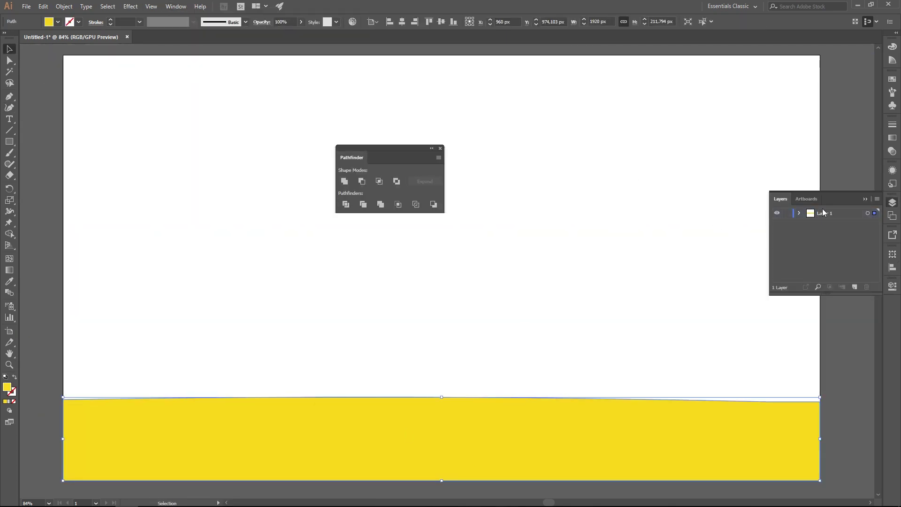
{"action": "left_click", "coordinate": [855, 287]}
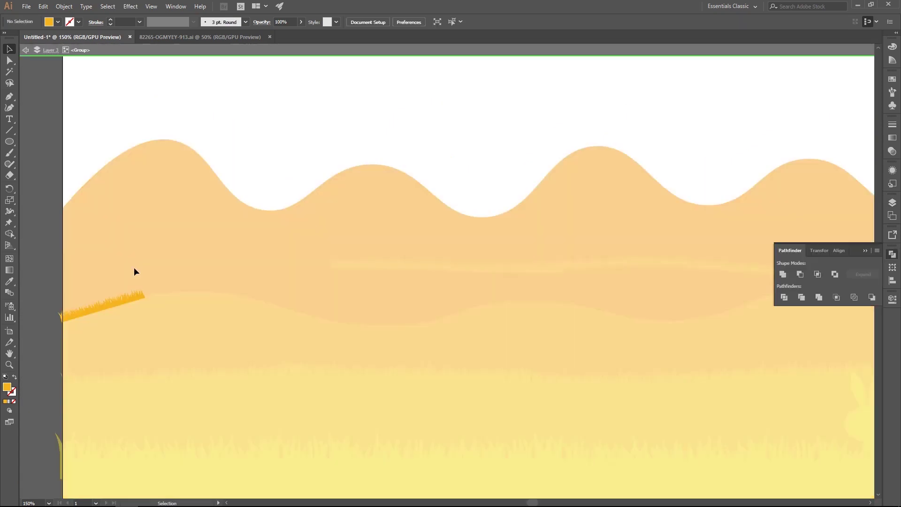
{"action": "left_click_drag", "start_coordinate": [133, 267], "coordinate": [532, 302]}
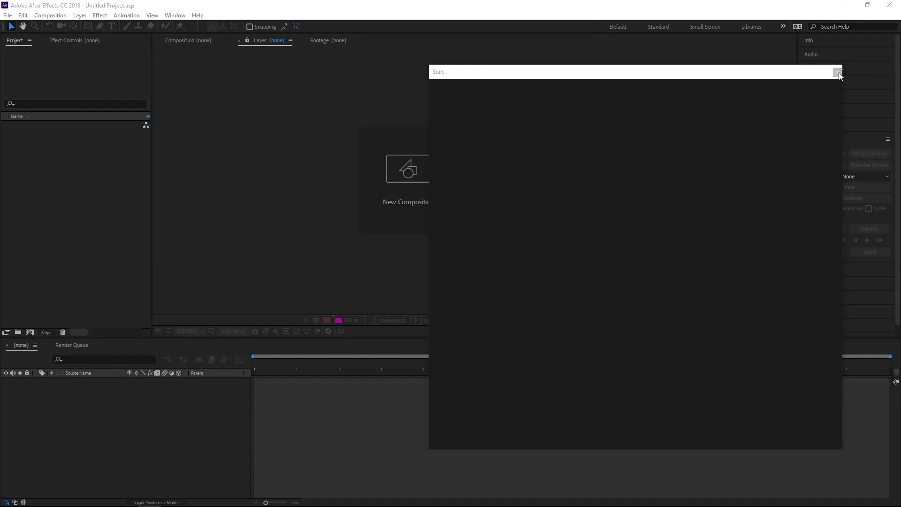
Close the Start window and create a new 1920 × 1080 composition, Comp 1.
{"action": "left_click", "coordinate": [837, 72]}
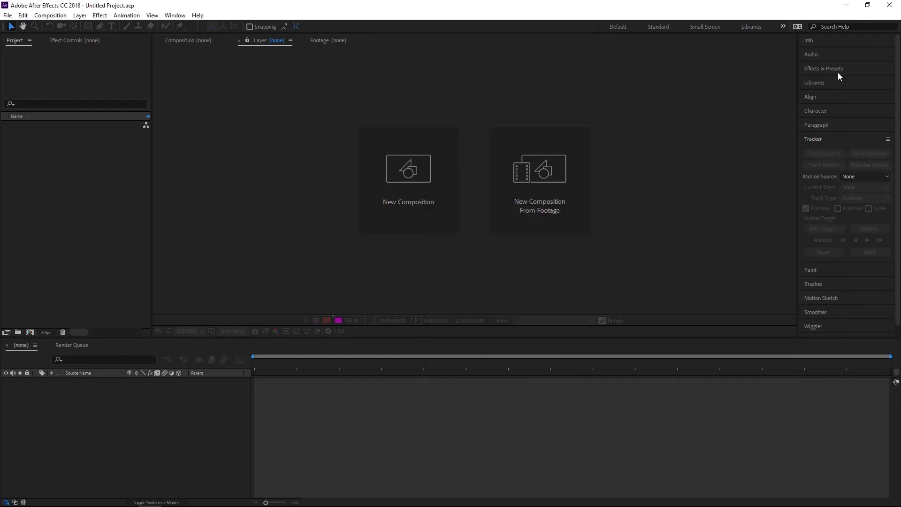
{"action": "left_click", "coordinate": [428, 193]}
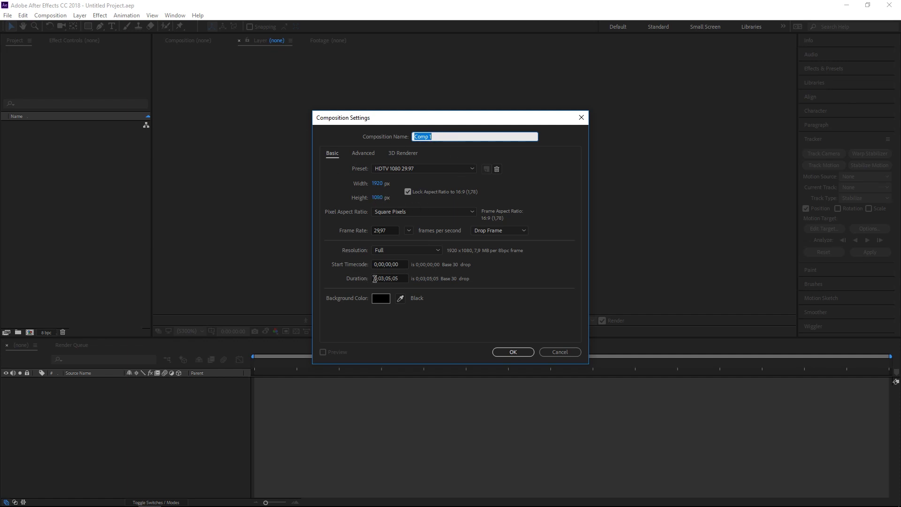
{"action": "key", "text": "Return"}
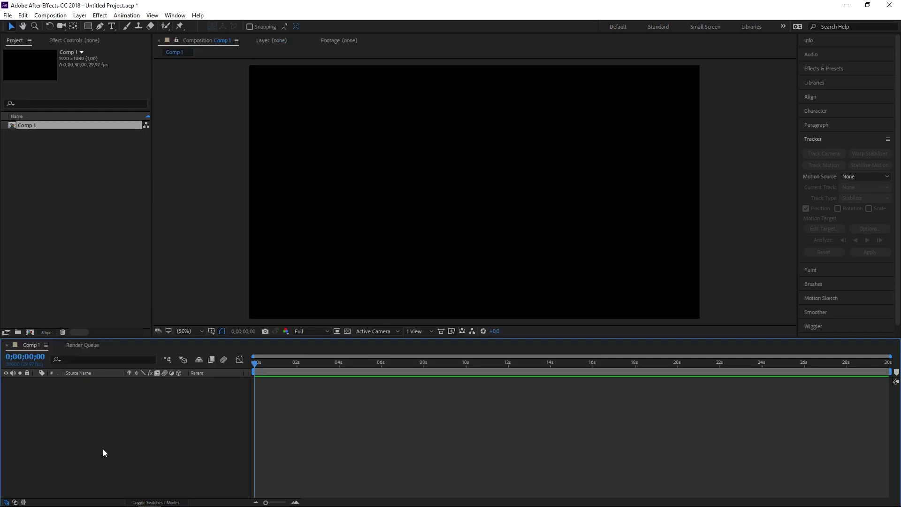
Drag rabbit animation scene with rabbit.ai from its folder into After Effects.
{"action": "left_click", "coordinate": [57, 497]}
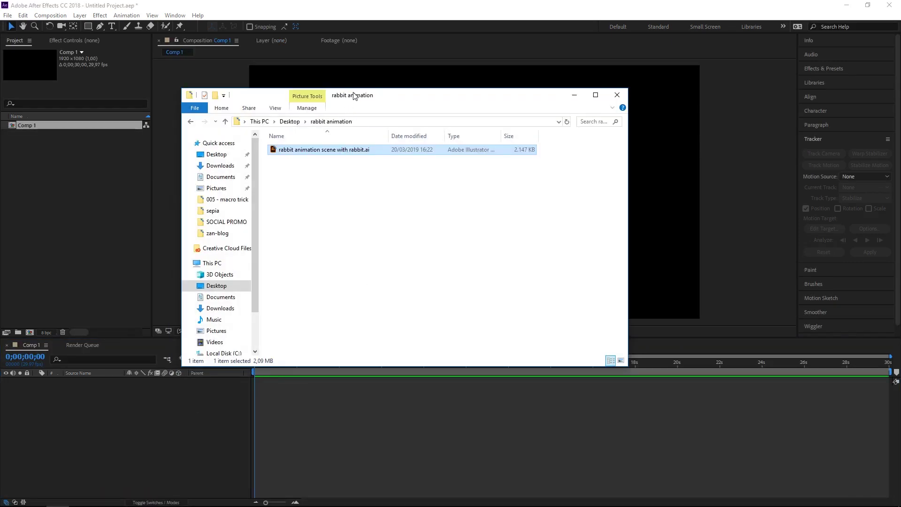
{"action": "left_click_drag", "start_coordinate": [352, 94], "coordinate": [600, 109]}
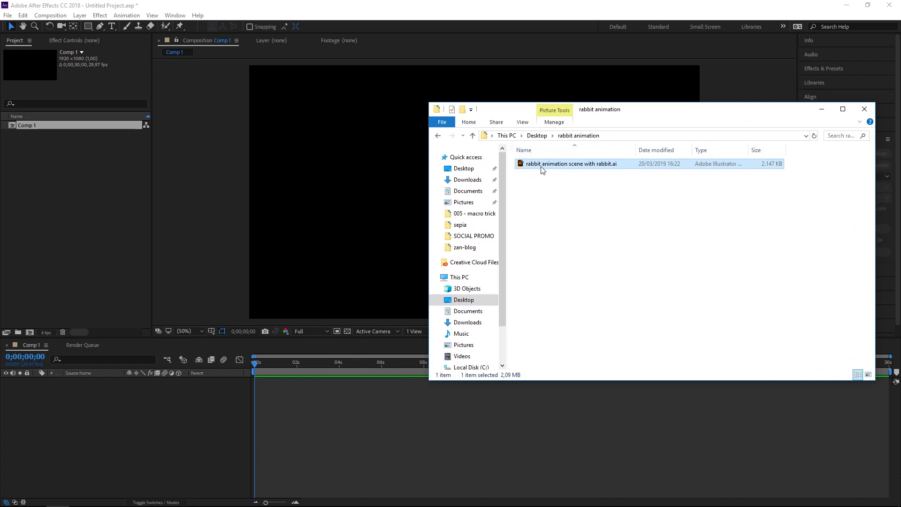
{"action": "left_click_drag", "start_coordinate": [542, 170], "coordinate": [136, 435]}
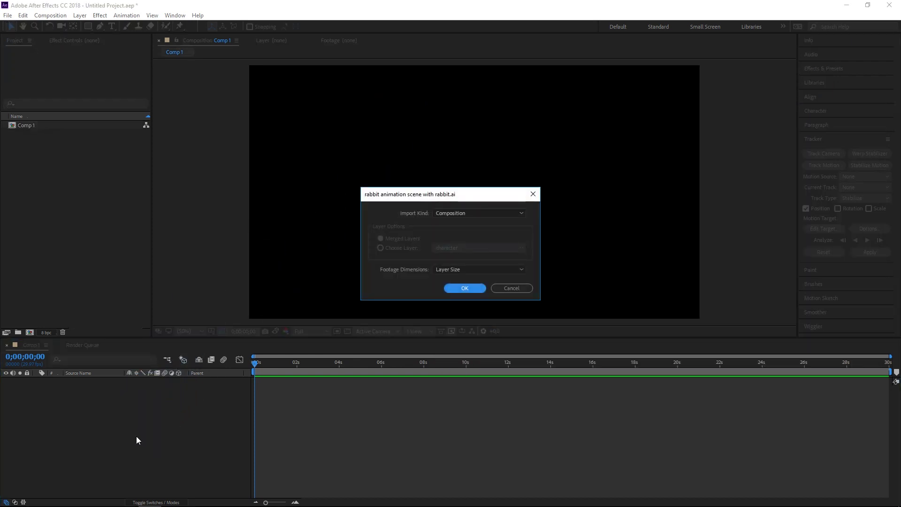
Set the rabbit.ai Import Kind to Footage and list its layers to choose from.
{"action": "left_click", "coordinate": [453, 214]}
{"action": "left_click", "coordinate": [445, 224]}
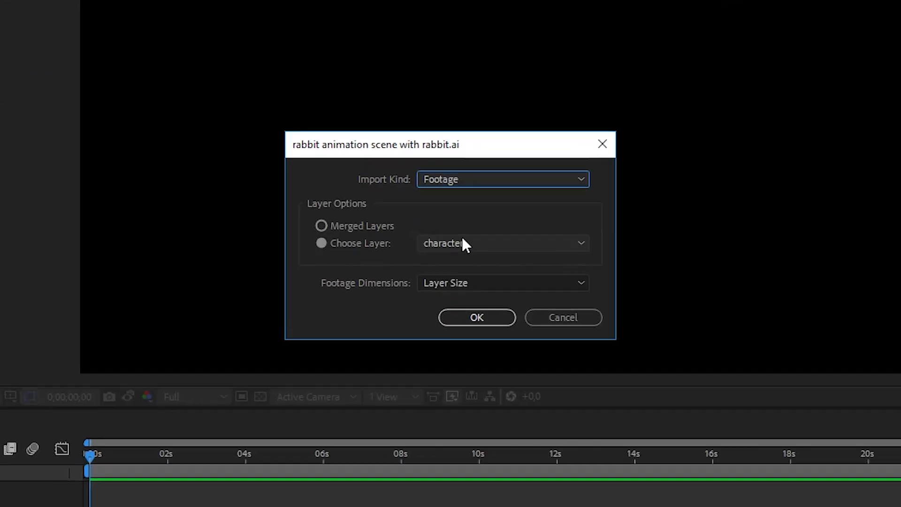
{"action": "left_click", "coordinate": [460, 245]}
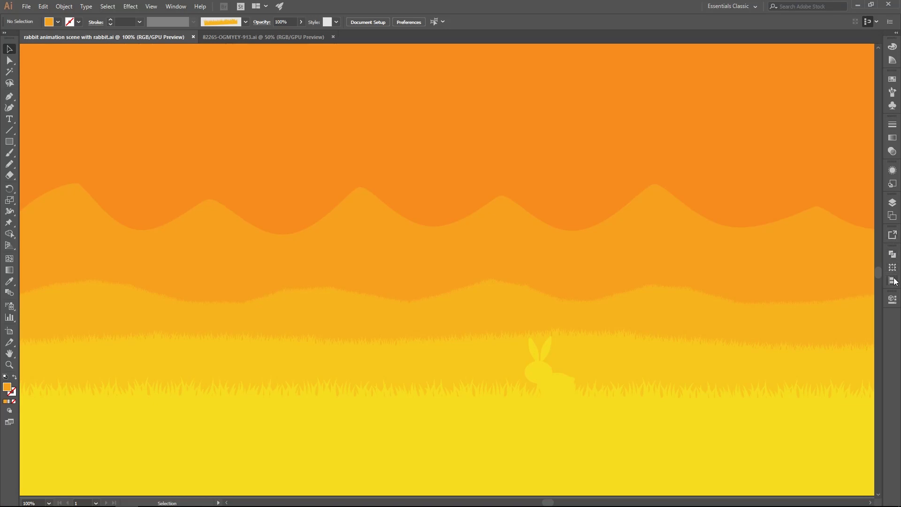
Show the rabbit scene's layers, collapse the character layer and unlock BG.
{"action": "left_click", "coordinate": [893, 202]}
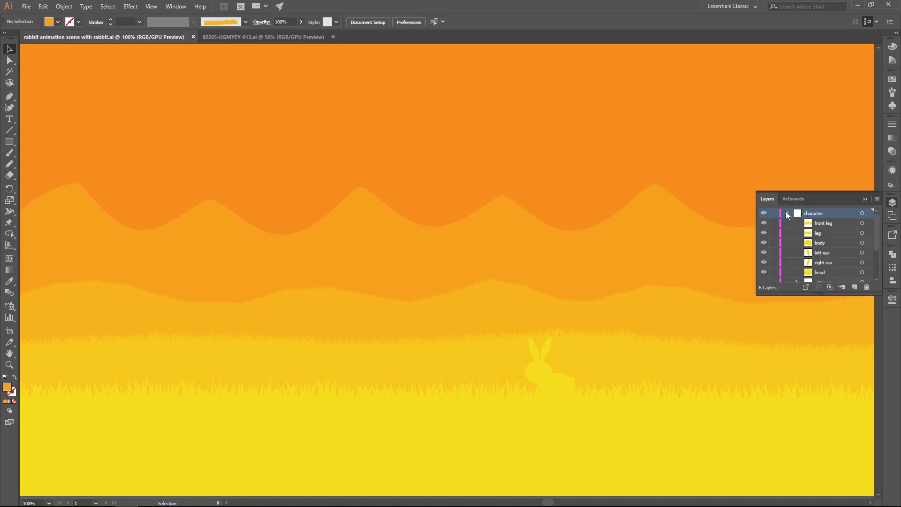
{"action": "left_click", "coordinate": [787, 214]}
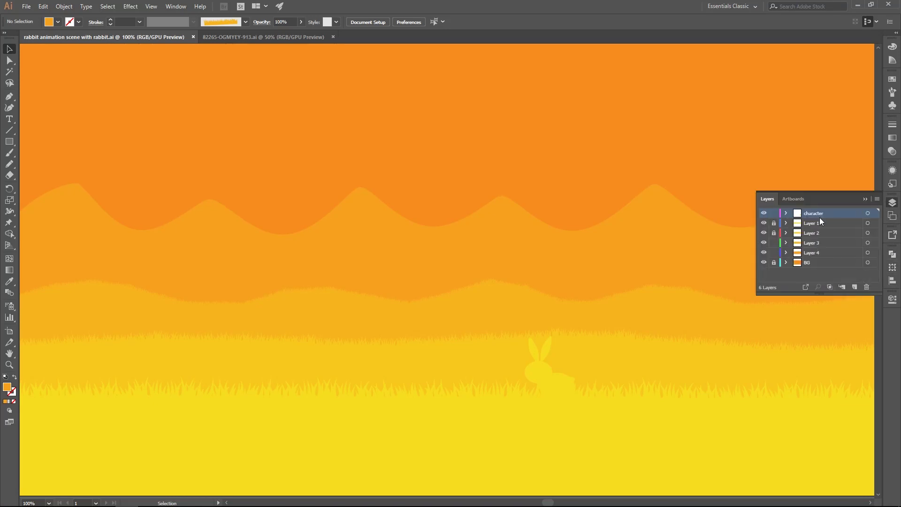
{"action": "left_click", "coordinate": [775, 262]}
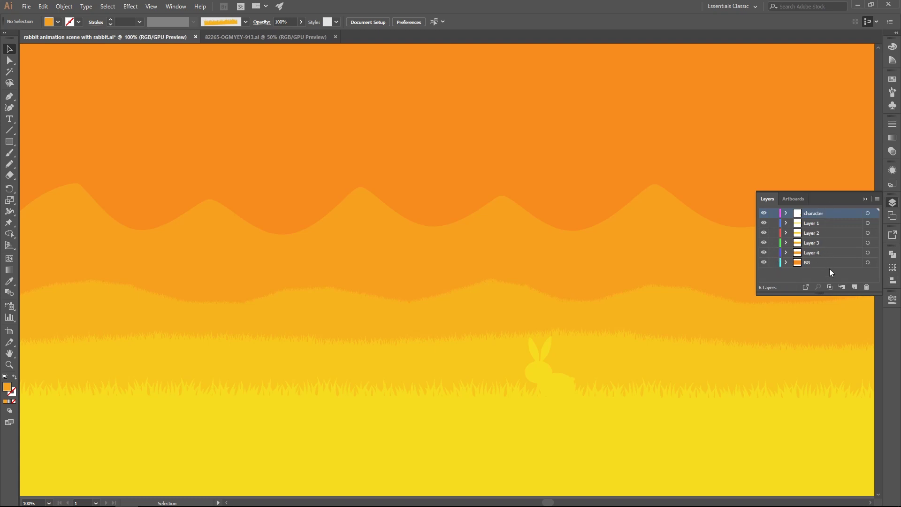
Import BG and Layers 1–4 of rabbit.ai one at a time, then choose the character layer.
{"action": "mouse_move", "coordinate": [58, 506]}
{"action": "left_click", "coordinate": [150, 497]}
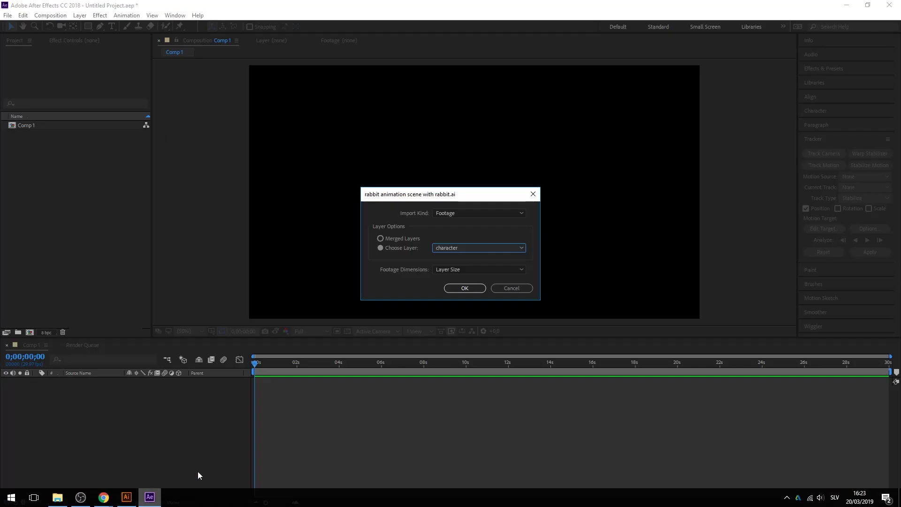
{"action": "left_click", "coordinate": [442, 248]}
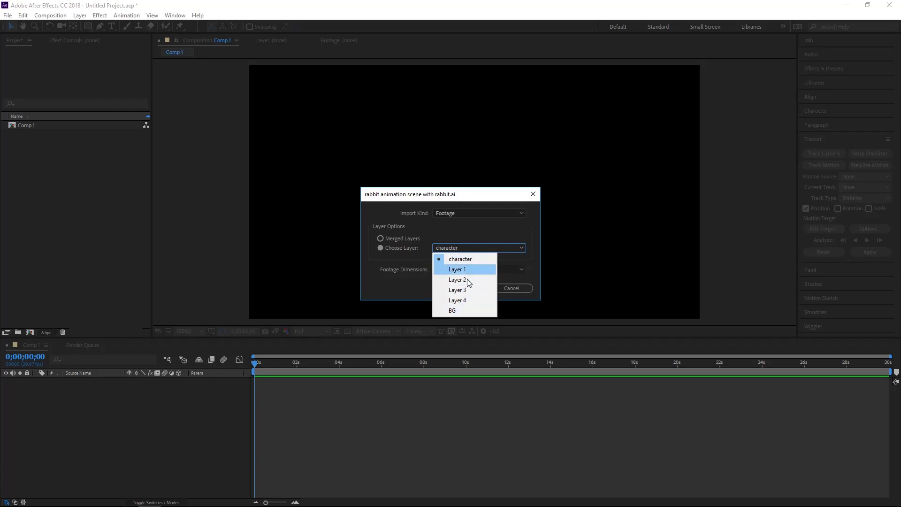
{"action": "left_click", "coordinate": [462, 310]}
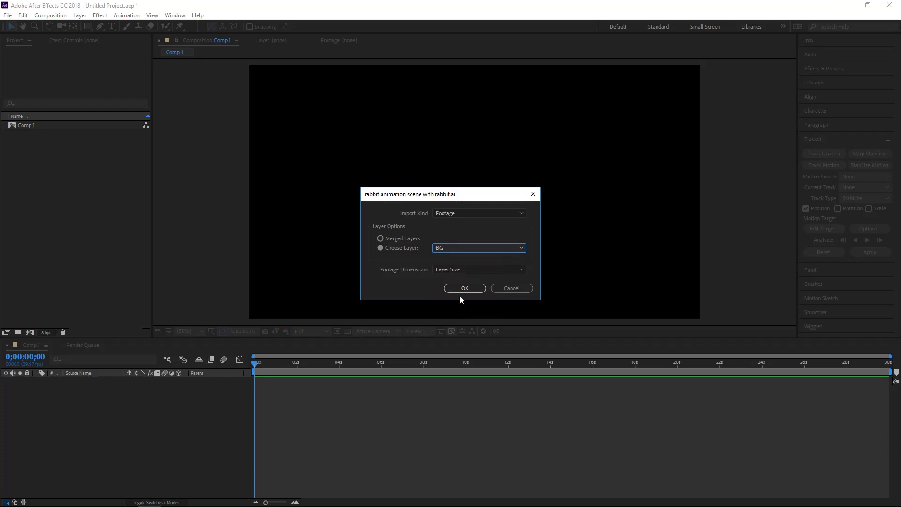
{"action": "left_click", "coordinate": [461, 288]}
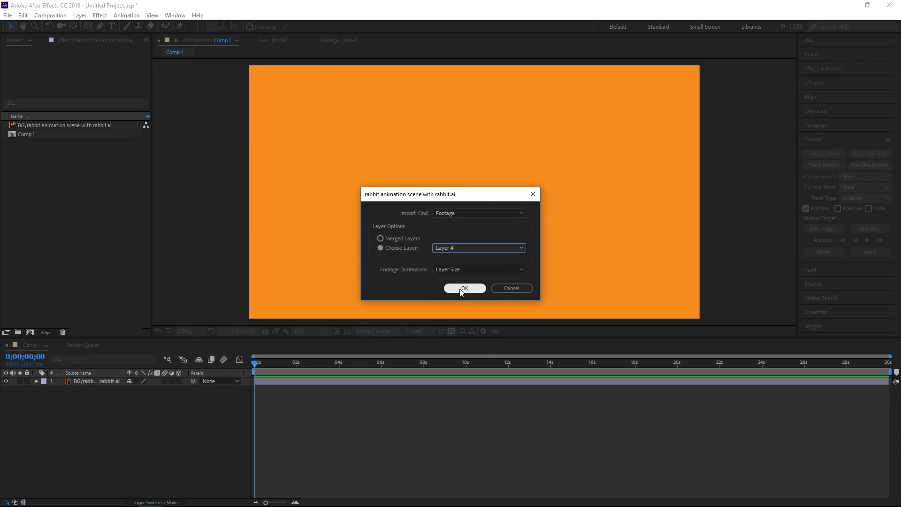
{"action": "left_click", "coordinate": [462, 288]}
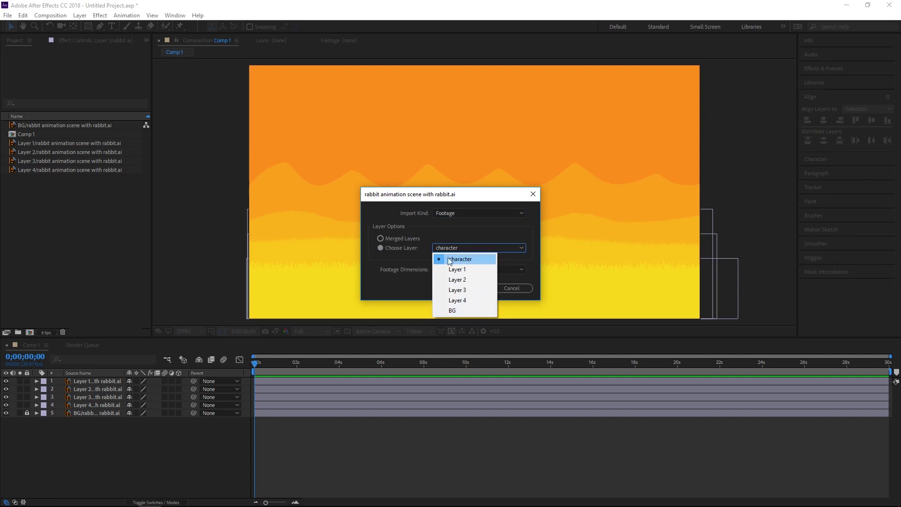
{"action": "left_click", "coordinate": [461, 259]}
Import the character layer and drag the rabbit down into the grass.
{"action": "left_click", "coordinate": [464, 288]}
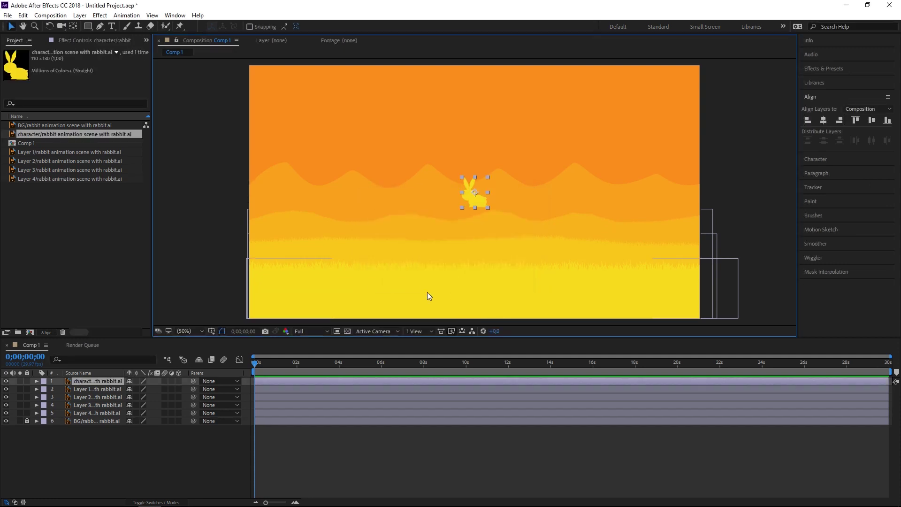
{"action": "left_click_drag", "start_coordinate": [500, 225], "coordinate": [524, 261]}
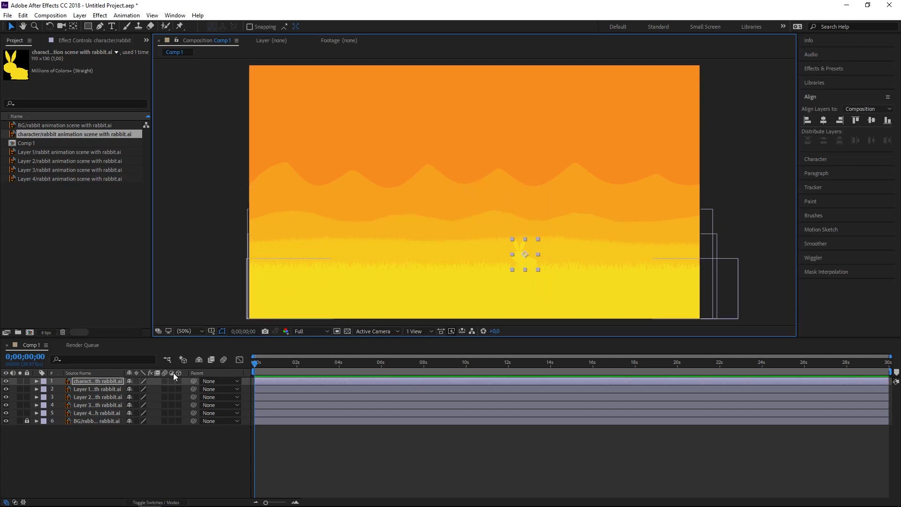
{"action": "left_click", "coordinate": [67, 440]}
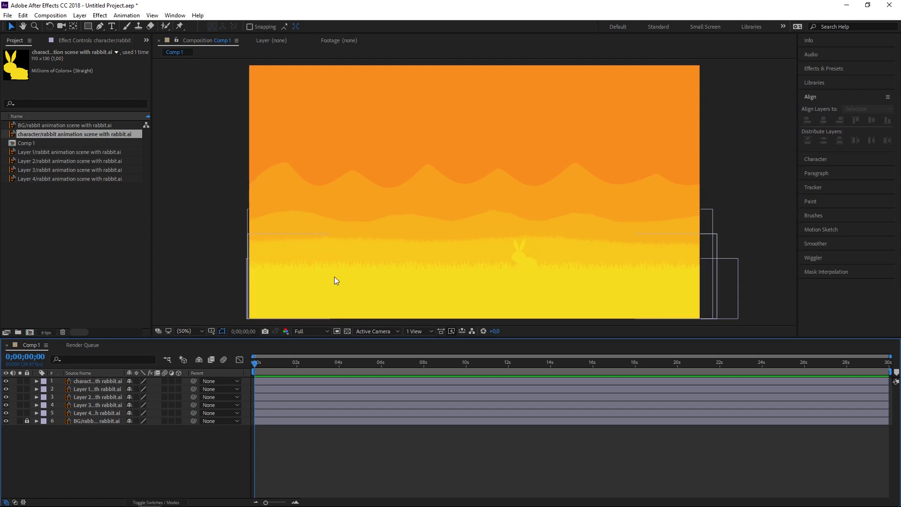
Toggle the sky, hill and grass layers' visibility to find which grass covers the rabbit.
{"action": "left_click", "coordinate": [6, 421]}
{"action": "left_click", "coordinate": [6, 421]}
{"action": "left_click", "coordinate": [6, 413]}
{"action": "left_click", "coordinate": [6, 413]}
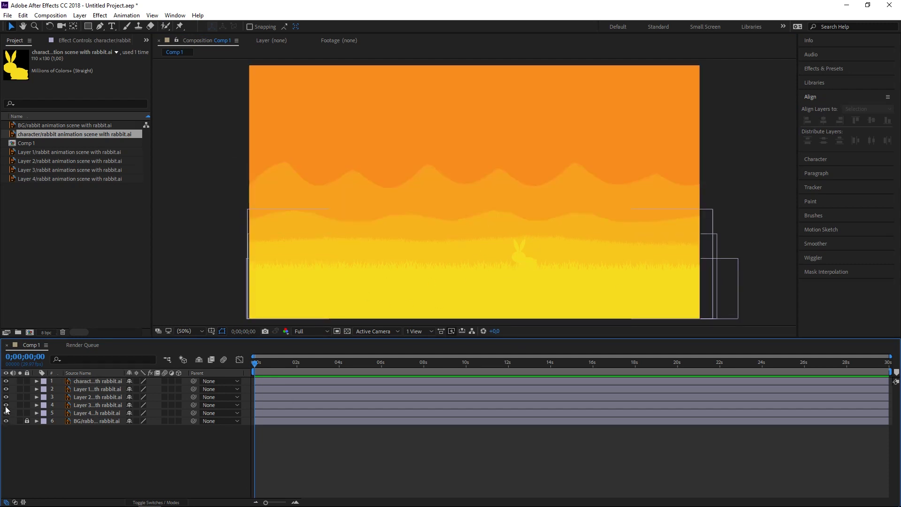
{"action": "left_click", "coordinate": [6, 405]}
{"action": "left_click", "coordinate": [6, 405]}
{"action": "left_click", "coordinate": [6, 397]}
{"action": "left_click", "coordinate": [6, 397]}
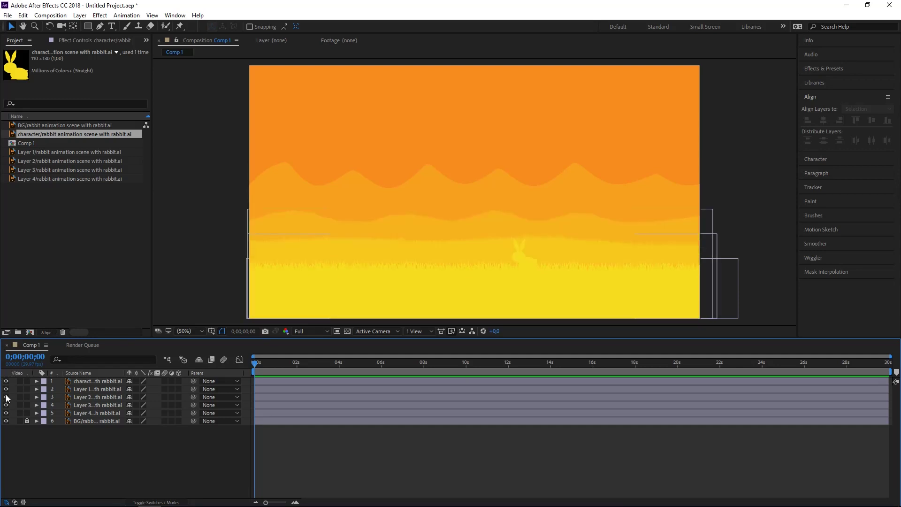
{"action": "left_click", "coordinate": [6, 397]}
{"action": "left_click", "coordinate": [6, 397]}
{"action": "left_click", "coordinate": [7, 389]}
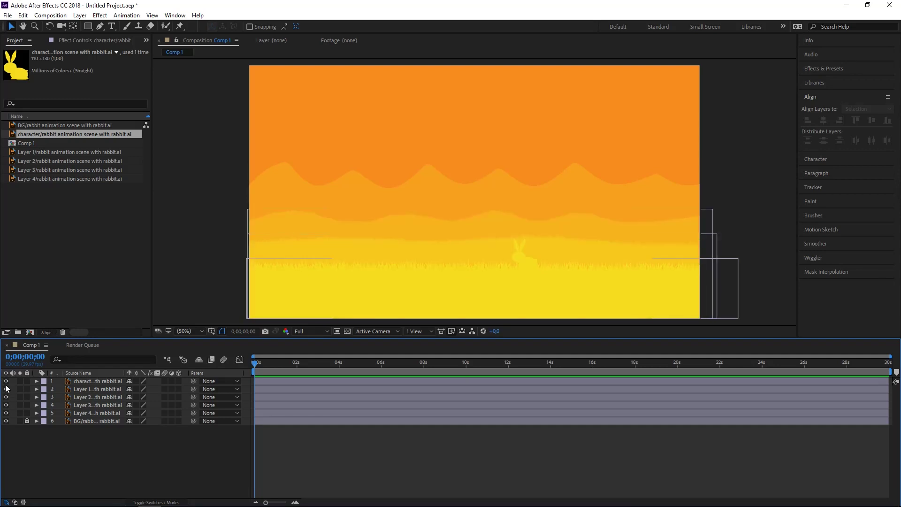
Select the rabbit layer, set magnification to 100% and pan toward the rabbit.
{"action": "left_click", "coordinate": [613, 241]}
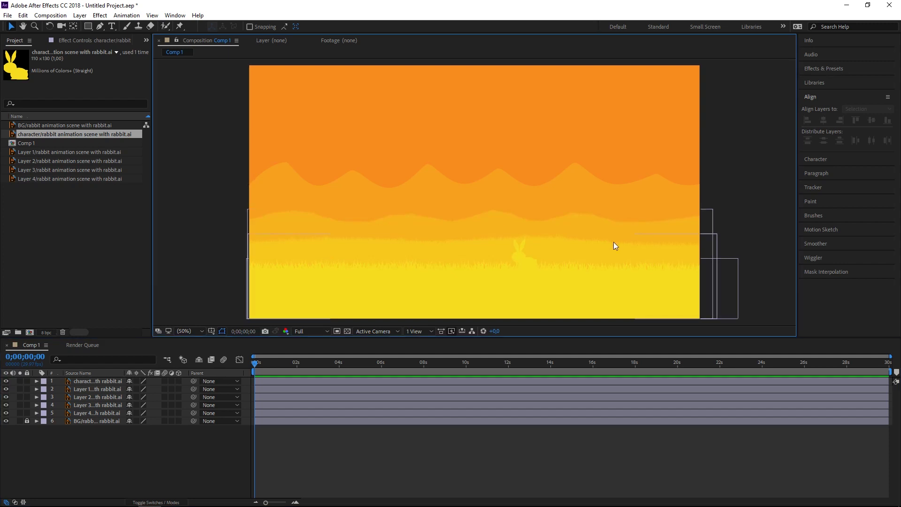
{"action": "left_click", "coordinate": [523, 257]}
{"action": "left_click", "coordinate": [202, 331]}
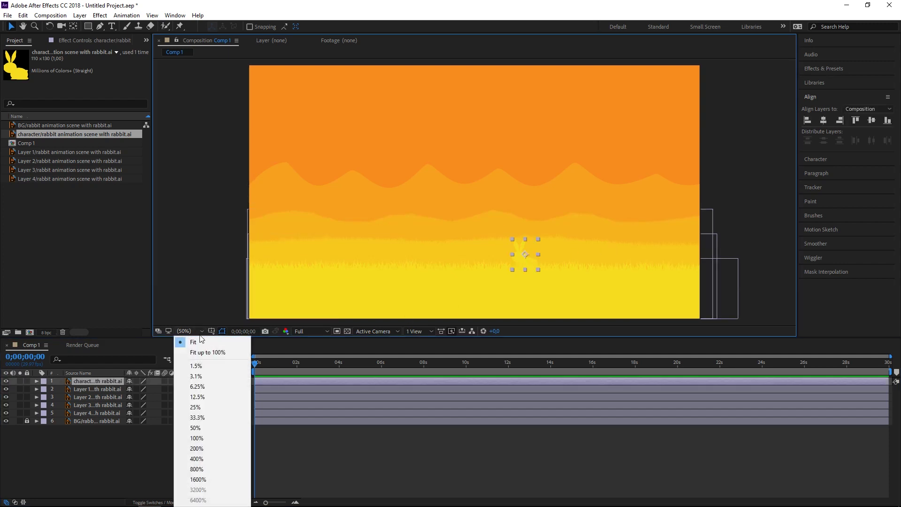
{"action": "left_click", "coordinate": [204, 352]}
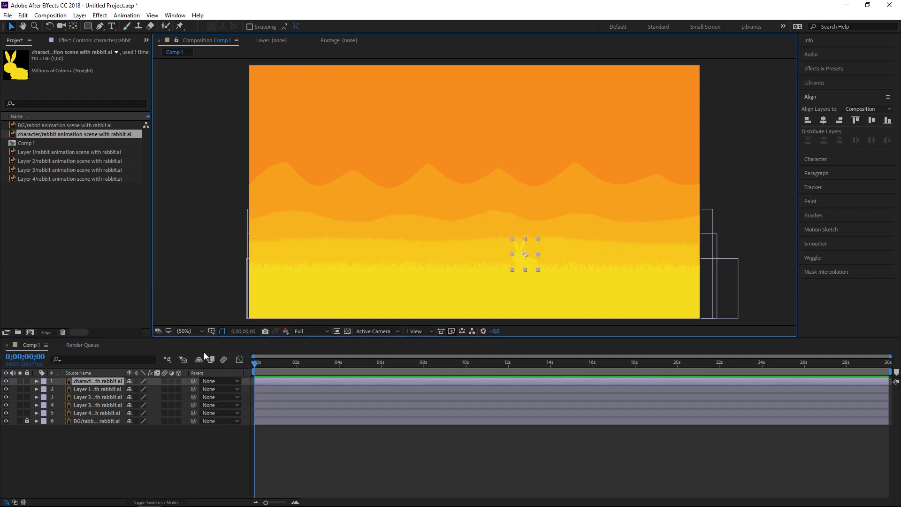
{"action": "left_click", "coordinate": [190, 332]}
{"action": "left_click", "coordinate": [204, 438]}
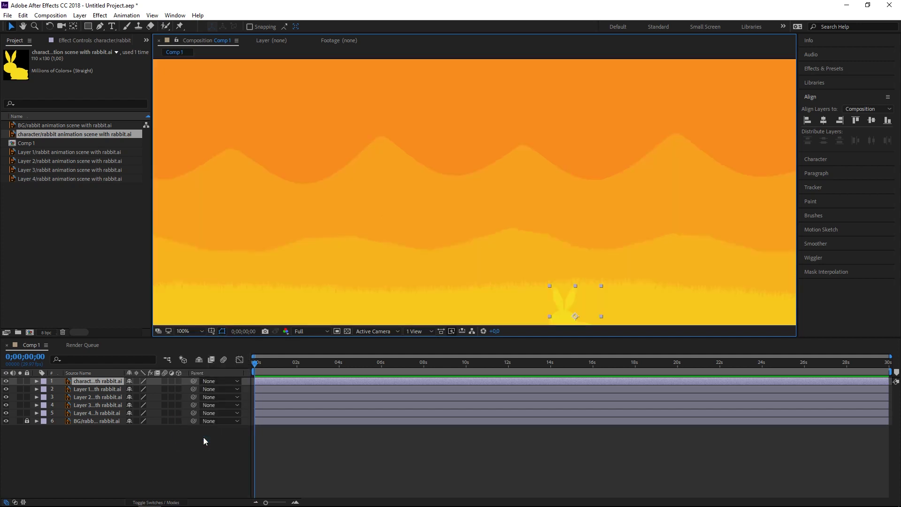
{"action": "key", "text": "h"}
{"action": "left_click_drag", "start_coordinate": [479, 227], "coordinate": [368, 136]}
{"action": "key", "text": "v"}
Zoom the viewer to 200% and pan until the rabbit is centred.
{"action": "left_click", "coordinate": [190, 332]}
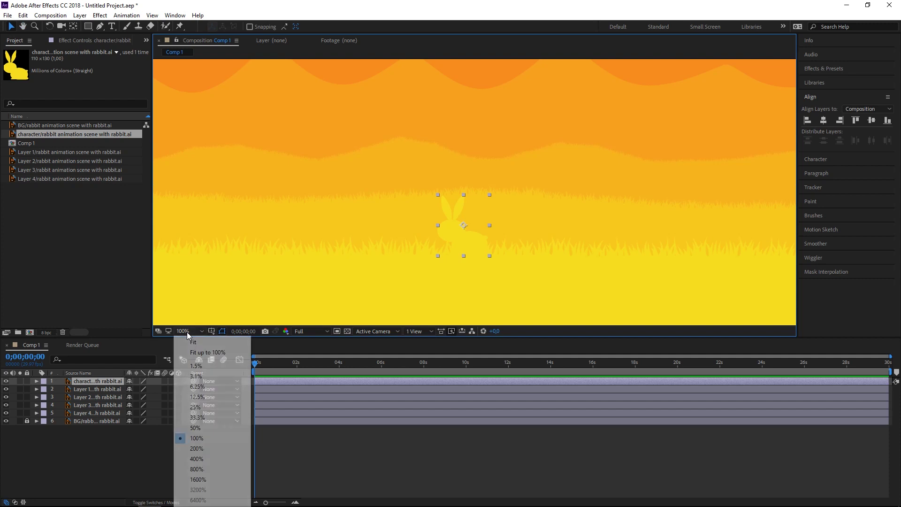
{"action": "left_click", "coordinate": [192, 448]}
{"action": "key", "text": "h"}
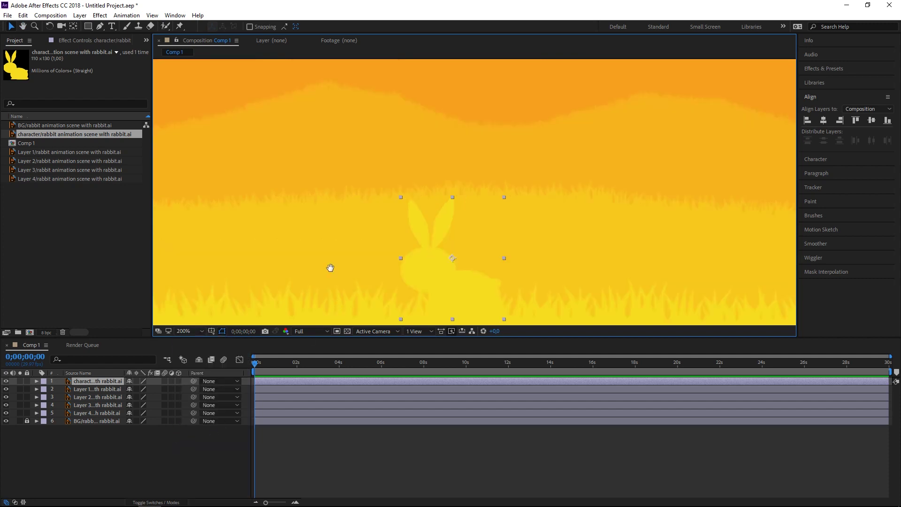
{"action": "left_click_drag", "start_coordinate": [330, 265], "coordinate": [417, 226]}
{"action": "key", "text": "v"}
{"action": "key", "text": "h"}
{"action": "left_click_drag", "start_coordinate": [380, 151], "coordinate": [402, 121]}
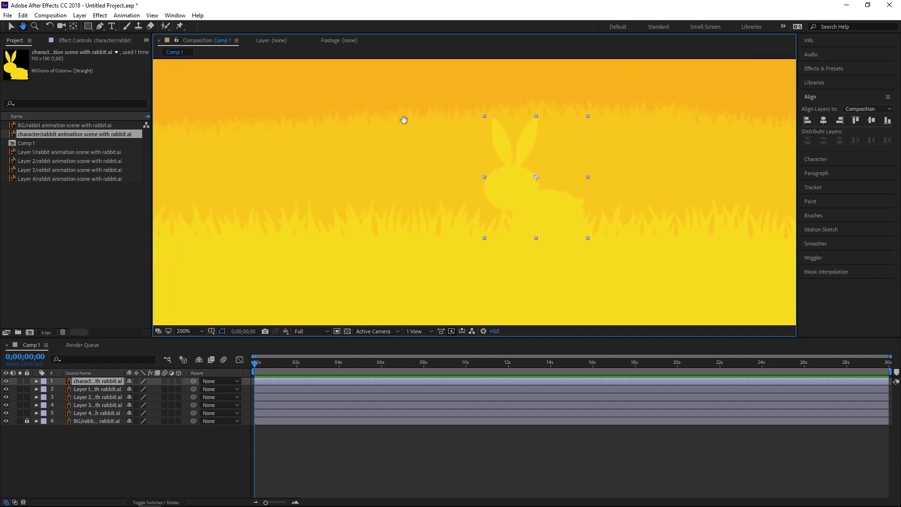
Place puppet pins on the rabbit's body, an ear base and the left ear tip.
{"action": "key", "text": "v"}
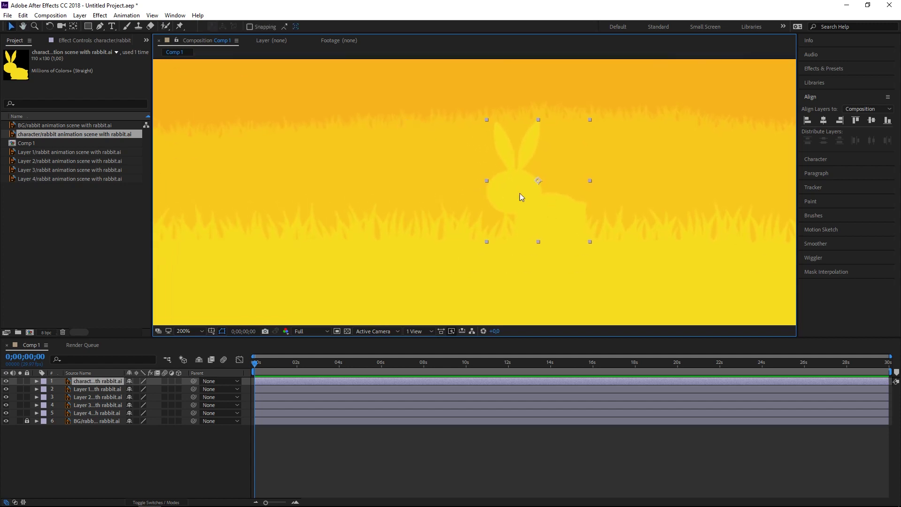
{"action": "left_click", "coordinate": [179, 26]}
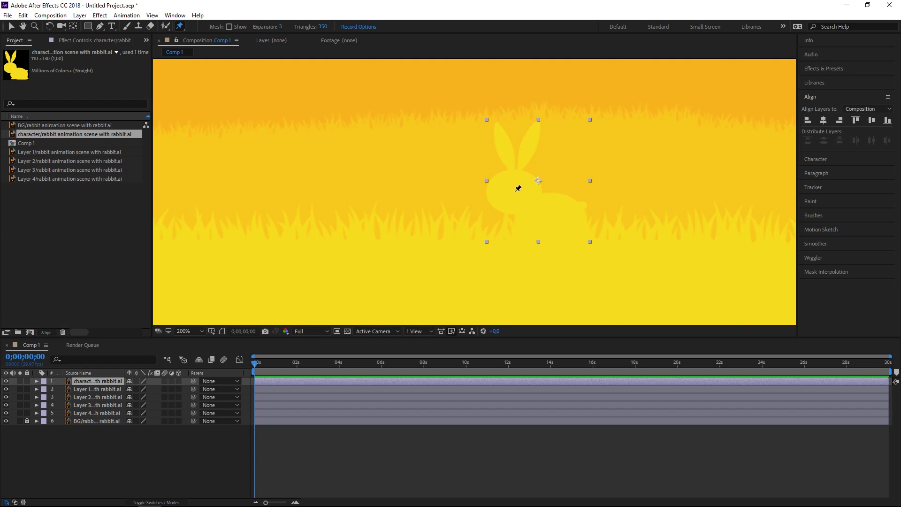
{"action": "left_click", "coordinate": [536, 214]}
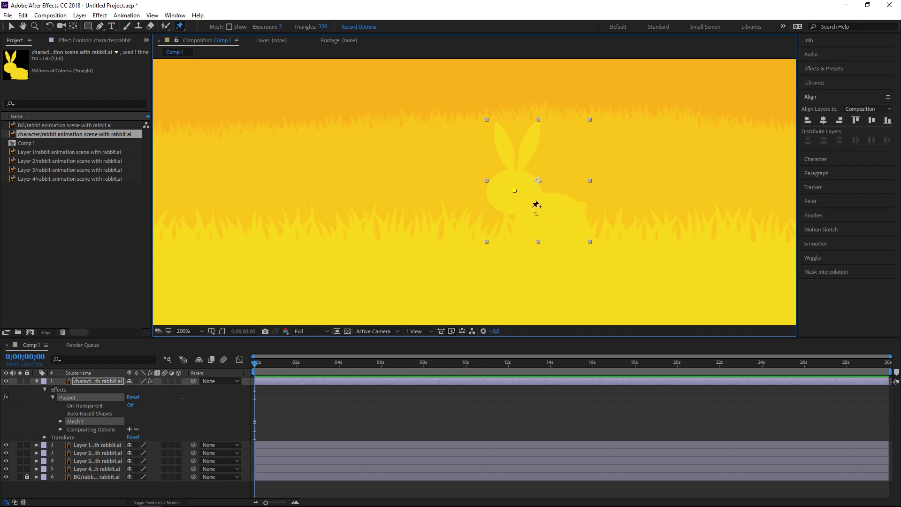
{"action": "left_click", "coordinate": [517, 174]}
{"action": "left_click", "coordinate": [497, 122]}
With the Selection tool, drag a body pin and both ear tips to test the deformation.
{"action": "left_click", "coordinate": [10, 27]}
{"action": "left_click_drag", "start_coordinate": [514, 192], "coordinate": [519, 191]}
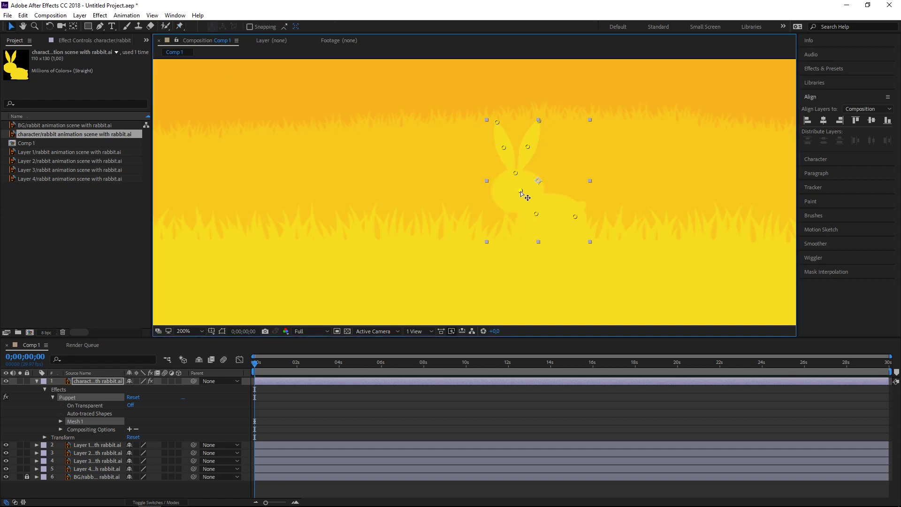
{"action": "left_click_drag", "start_coordinate": [498, 123], "coordinate": [488, 163]}
{"action": "left_click_drag", "start_coordinate": [540, 121], "coordinate": [511, 144]}
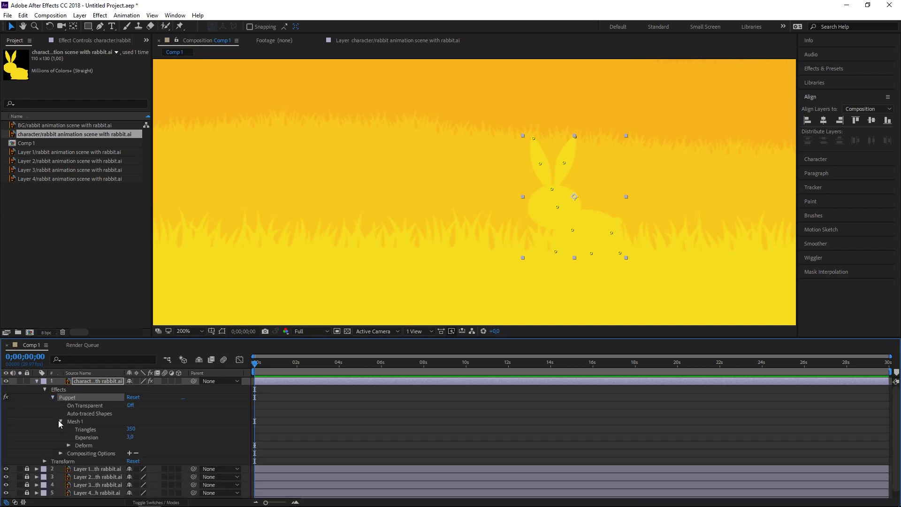
At 0;00;00;24, drag the left-ear pin to bend the rabbit's ear, setting pin keyframes.
{"action": "left_click", "coordinate": [68, 445]}
{"action": "scroll", "coordinate": [46, 445], "scroll_direction": "down", "scroll_amount": 3}
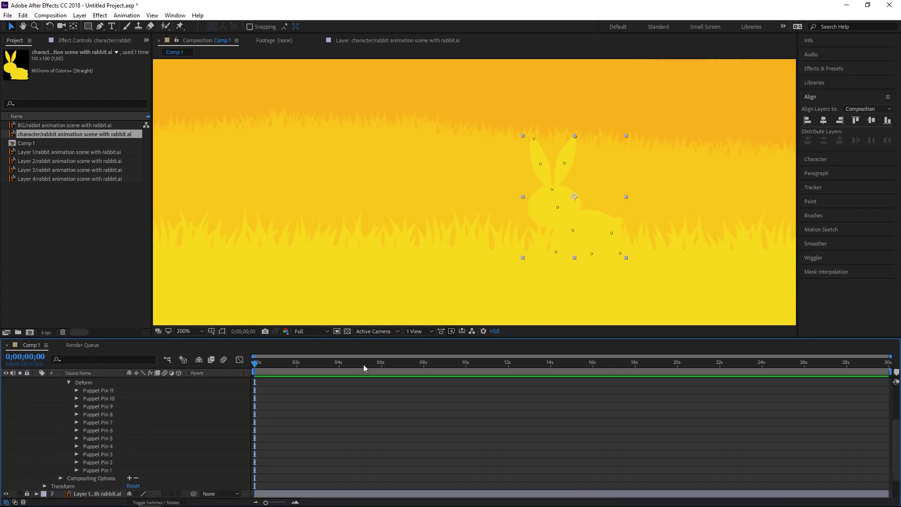
{"action": "left_click", "coordinate": [272, 365]}
{"action": "key", "text": "Page_Up"}
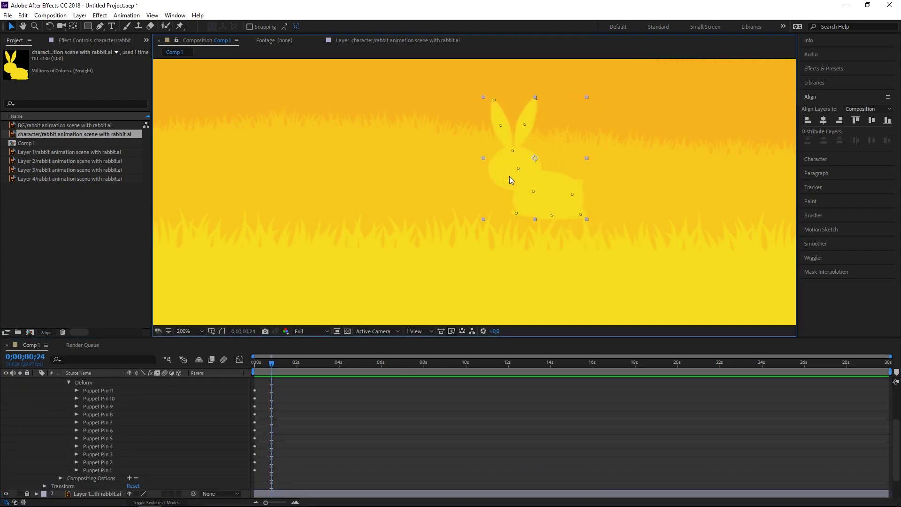
{"action": "left_click", "coordinate": [515, 167]}
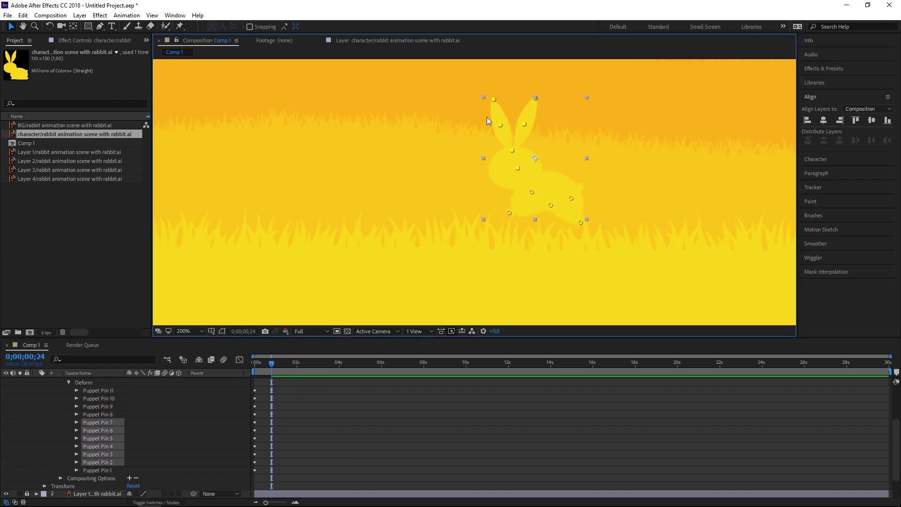
{"action": "left_click_drag", "start_coordinate": [493, 100], "coordinate": [506, 107]}
Reveal the keyframed pins with U in a taller timeline and expand Puppet Pins 1–6.
{"action": "left_click", "coordinate": [256, 365]}
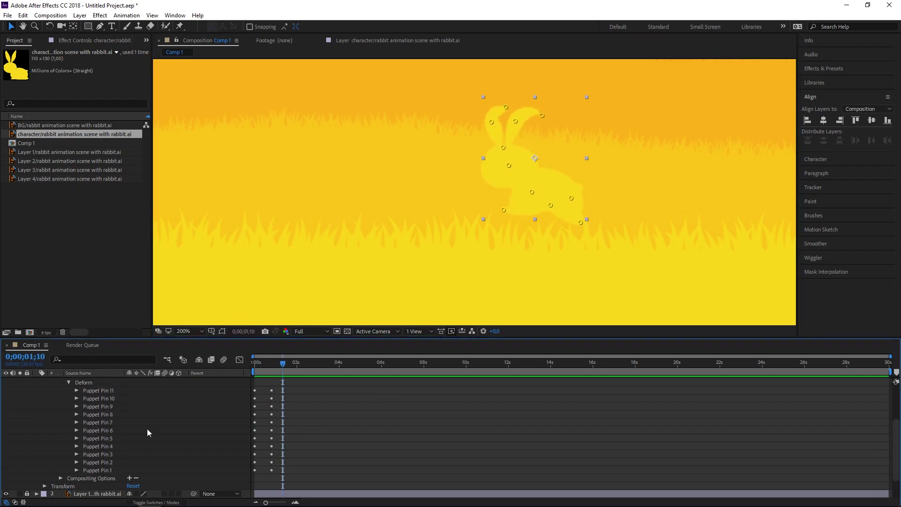
{"action": "left_click", "coordinate": [261, 364]}
{"action": "key", "text": "u"}
{"action": "left_click_drag", "start_coordinate": [123, 338], "coordinate": [122, 245]}
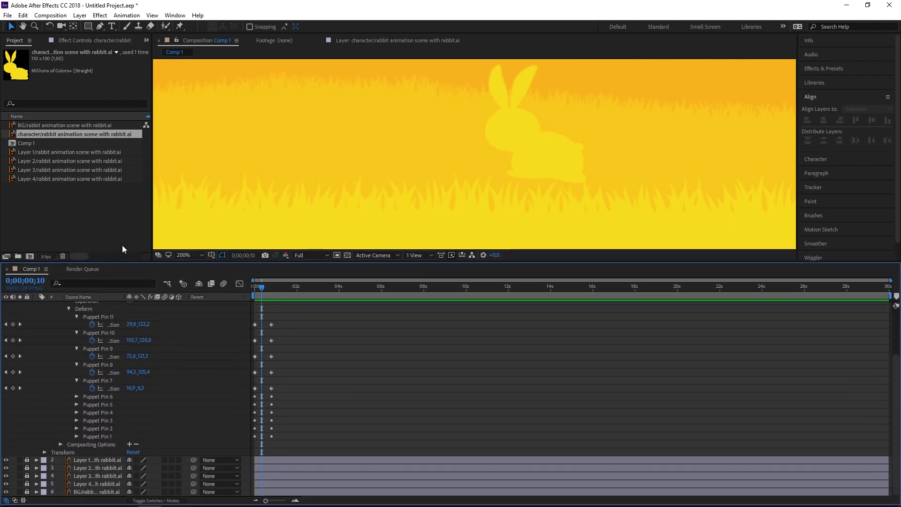
{"action": "left_click", "coordinate": [76, 398]}
{"action": "left_click", "coordinate": [76, 414]}
{"action": "left_click", "coordinate": [77, 430]}
{"action": "left_click", "coordinate": [77, 446]}
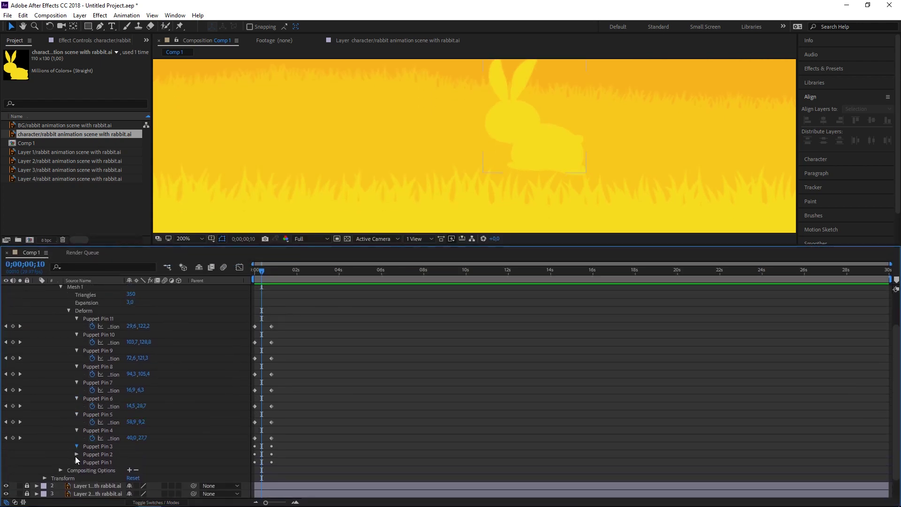
{"action": "left_click", "coordinate": [76, 462]}
{"action": "left_click", "coordinate": [77, 478]}
Move the eleven pin keyframes from one second to around 0;00;00;17 and scrub to check the crouch.
{"action": "left_click_drag", "start_coordinate": [287, 312], "coordinate": [261, 492]}
{"action": "left_click_drag", "start_coordinate": [262, 271], "coordinate": [303, 271]}
{"action": "left_click_drag", "start_coordinate": [271, 328], "coordinate": [266, 328]}
{"action": "key", "text": "j"}
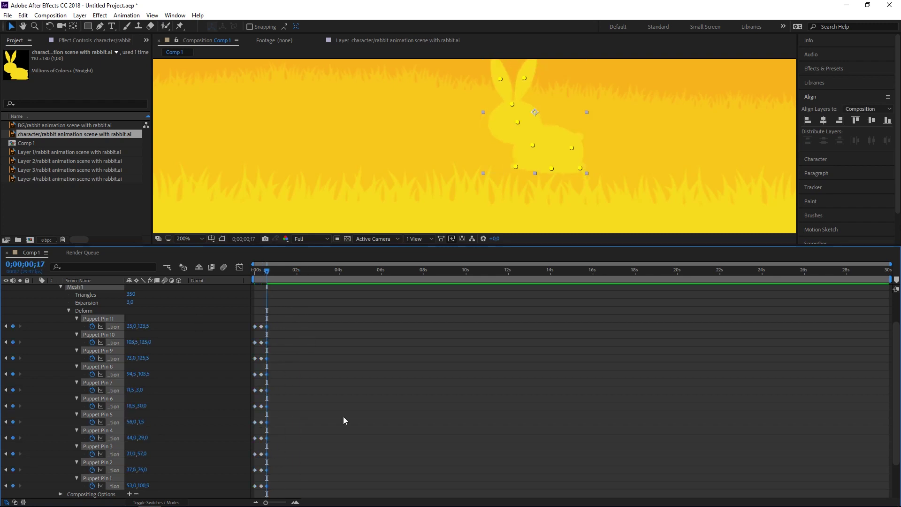
{"action": "left_click", "coordinate": [255, 270]}
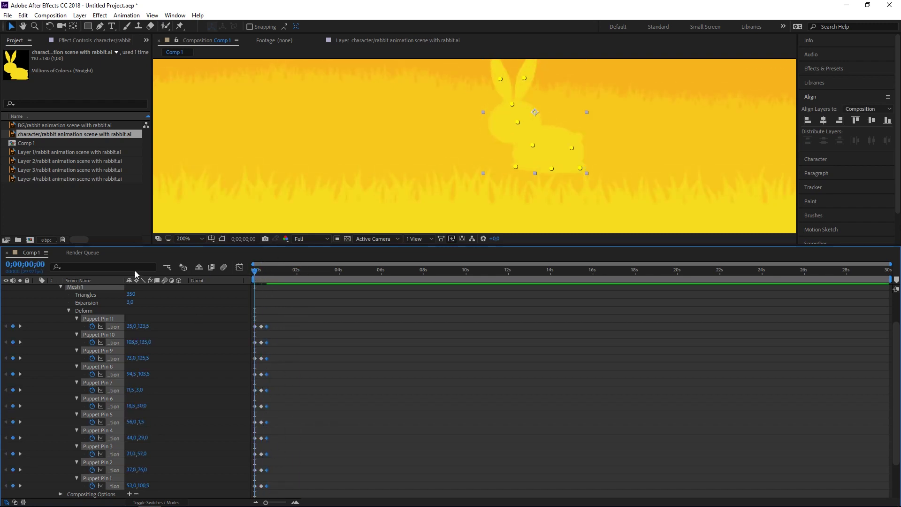
{"action": "mouse_move", "coordinate": [255, 271]}
{"action": "left_mouse_down"}
{"action": "mouse_move", "coordinate": [282, 271]}
{"action": "mouse_move", "coordinate": [253, 271]}
{"action": "left_mouse_up"}
{"action": "left_click", "coordinate": [263, 272]}
{"action": "key", "text": "alt+Right"}
{"action": "key", "text": "alt+Right"}
{"action": "key", "text": "Home"}
{"action": "left_click_drag", "start_coordinate": [254, 270], "coordinate": [280, 271]}
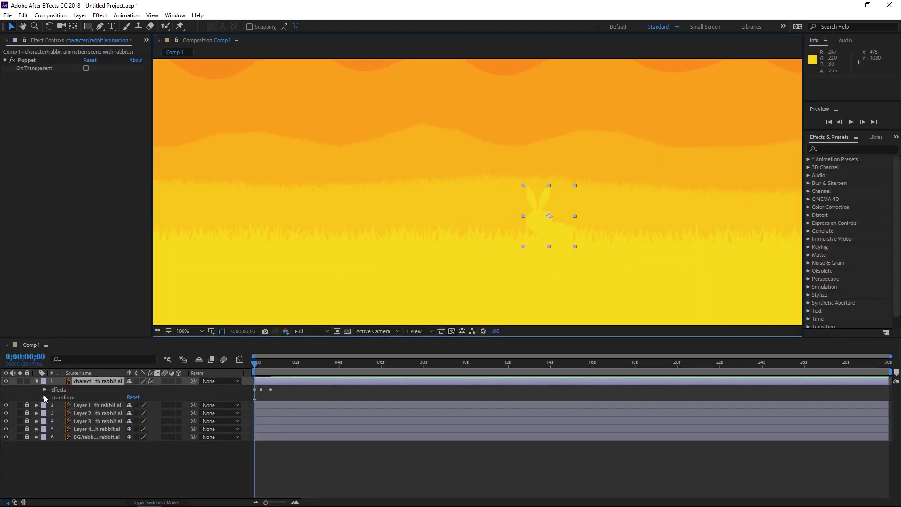
Add Position and Rotation keyframes for an arcing rightward hop, checking the pose at 0;00;01;14.
{"action": "left_click", "coordinate": [44, 396]}
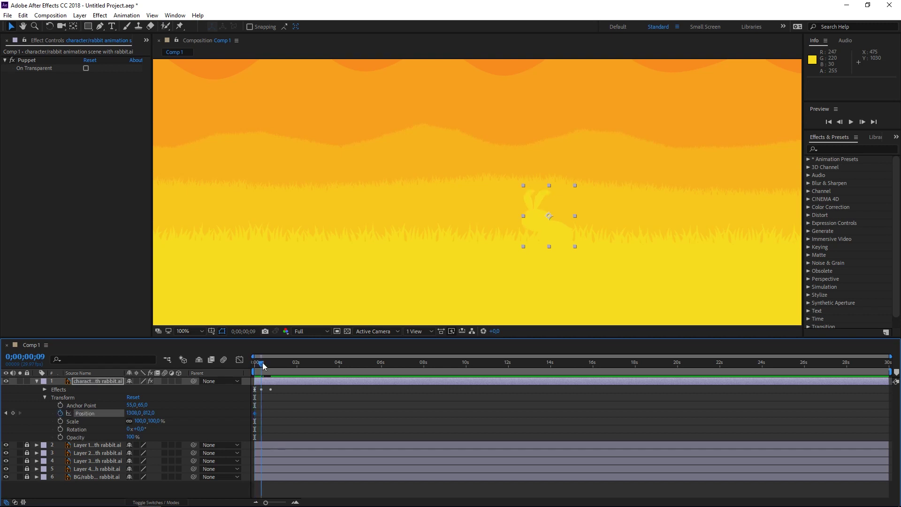
{"action": "mouse_move", "coordinate": [258, 367]}
{"action": "left_mouse_down"}
{"action": "mouse_move", "coordinate": [268, 368]}
{"action": "mouse_move", "coordinate": [257, 368]}
{"action": "left_mouse_up"}
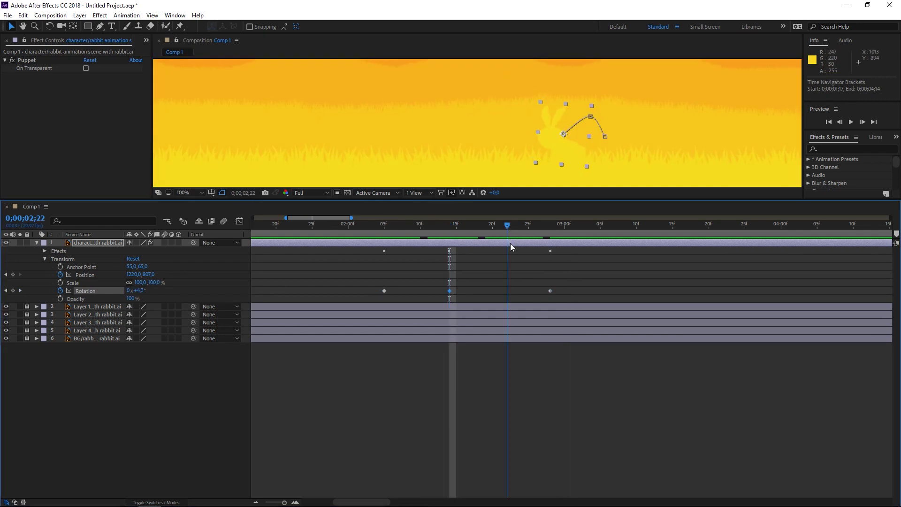
{"action": "left_click_drag", "start_coordinate": [510, 244], "coordinate": [494, 227]}
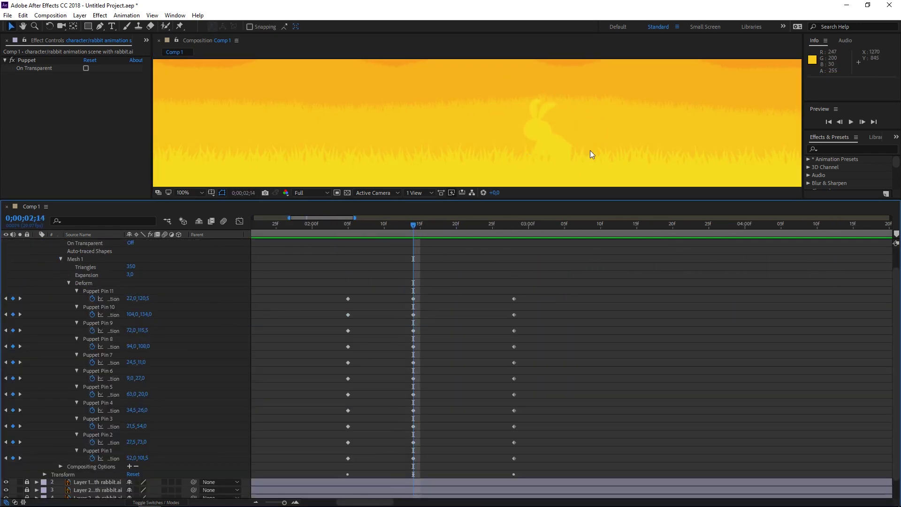
{"action": "left_click", "coordinate": [60, 283]}
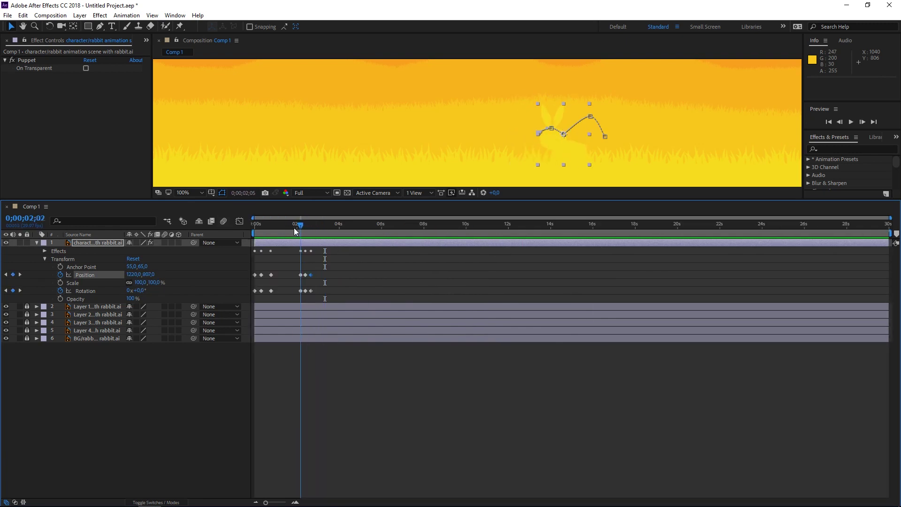
Preview the animation, then delete the first three Position and Rotation keyframes.
{"action": "key", "text": "space"}
{"action": "left_click_drag", "start_coordinate": [295, 231], "coordinate": [249, 229]}
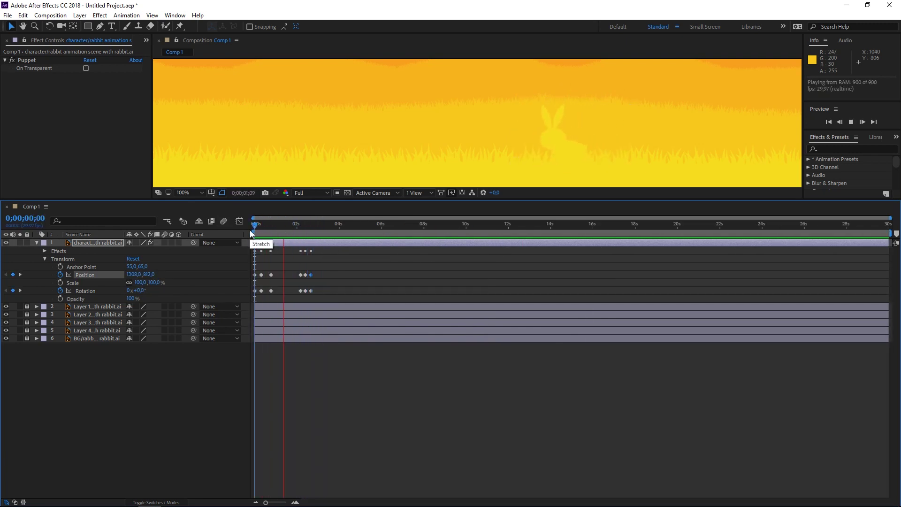
{"action": "key", "text": "space"}
{"action": "left_click_drag", "start_coordinate": [249, 293], "coordinate": [274, 275]}
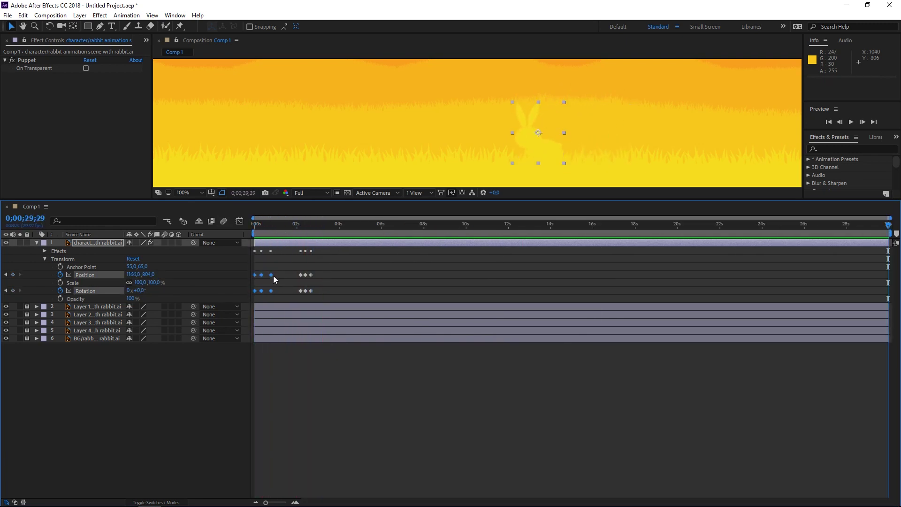
{"action": "key", "text": "Delete"}
Delete the early puppet pin keyframes and shift the remaining ones earlier to about 0;00;00;14.
{"action": "left_click_drag", "start_coordinate": [275, 225], "coordinate": [291, 232]}
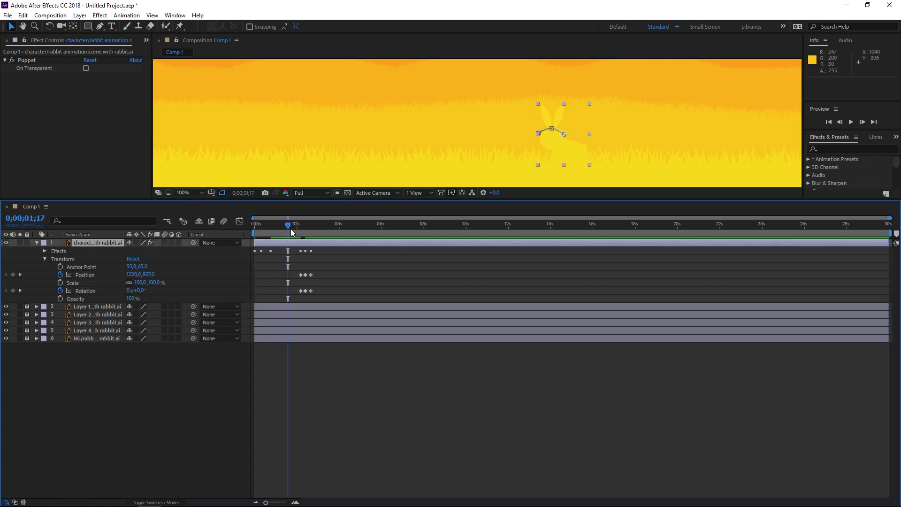
{"action": "left_click", "coordinate": [44, 252]}
{"action": "left_click_drag", "start_coordinate": [284, 297], "coordinate": [235, 496]}
{"action": "key", "text": "Delete"}
{"action": "left_click_drag", "start_coordinate": [340, 309], "coordinate": [276, 494]}
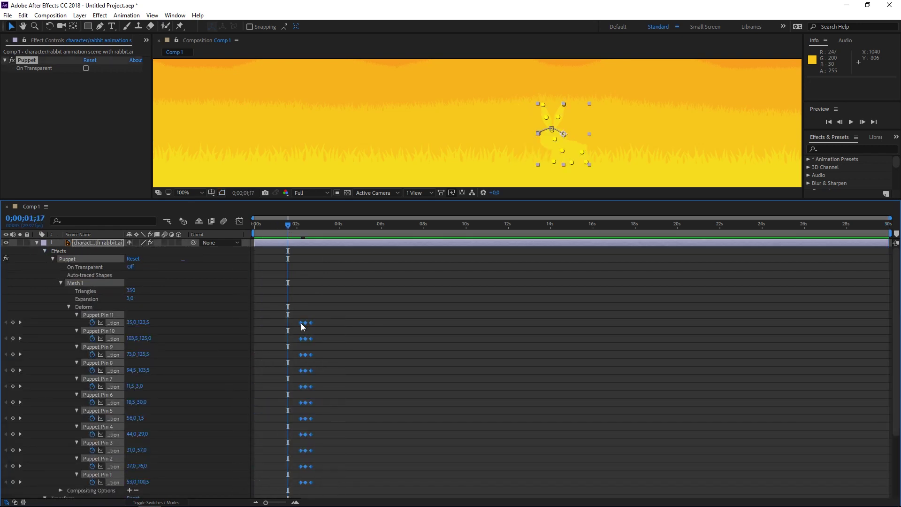
{"action": "left_click_drag", "start_coordinate": [302, 327], "coordinate": [267, 325]}
Collapse the Puppet effect, select the Position and Rotation keyframes at 0;00;00;13, and zoom to frame level.
{"action": "left_click", "coordinate": [52, 260]}
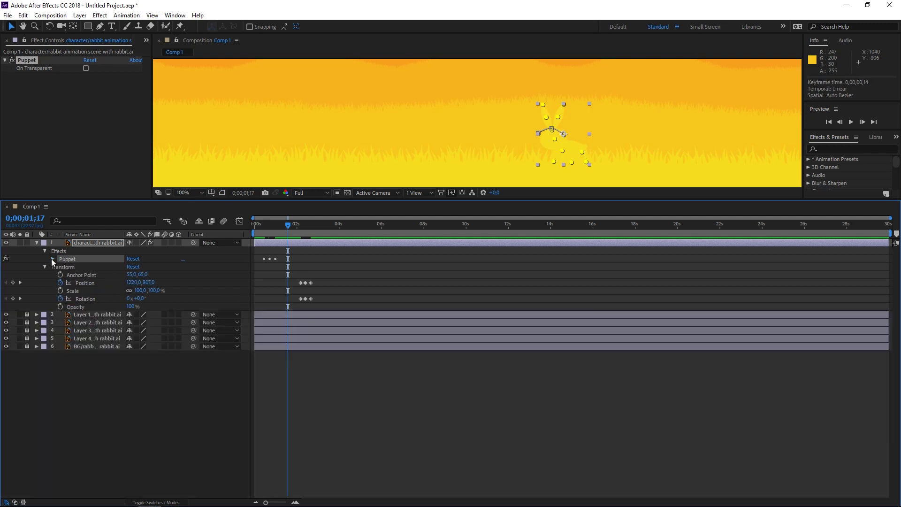
{"action": "left_click", "coordinate": [45, 251]}
{"action": "left_click", "coordinate": [264, 224]}
{"action": "left_click_drag", "start_coordinate": [285, 257], "coordinate": [321, 294]}
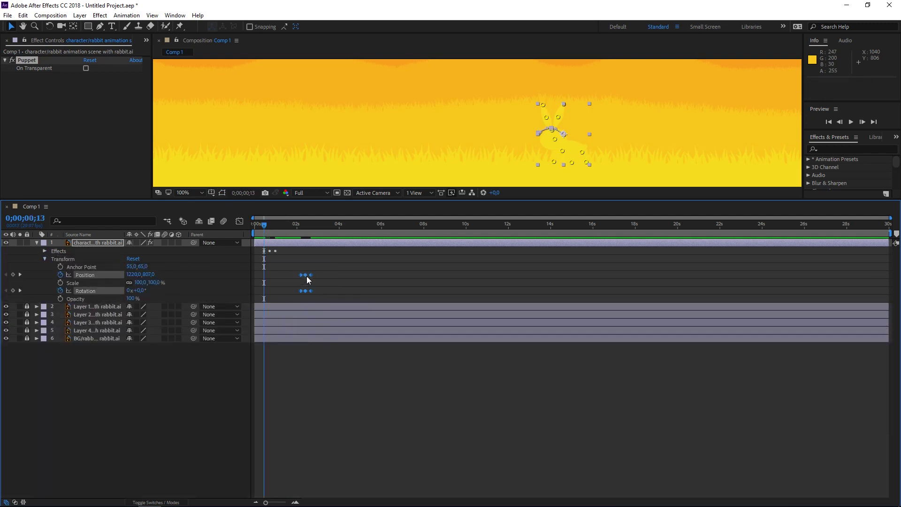
{"action": "mouse_move", "coordinate": [265, 503]}
{"action": "left_mouse_down"}
{"action": "mouse_move", "coordinate": [295, 503]}
{"action": "mouse_move", "coordinate": [267, 503]}
{"action": "left_mouse_up"}
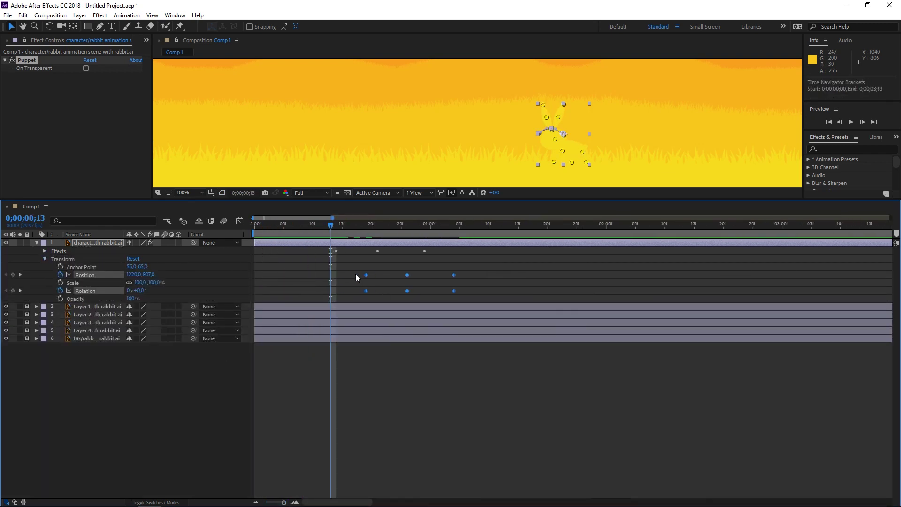